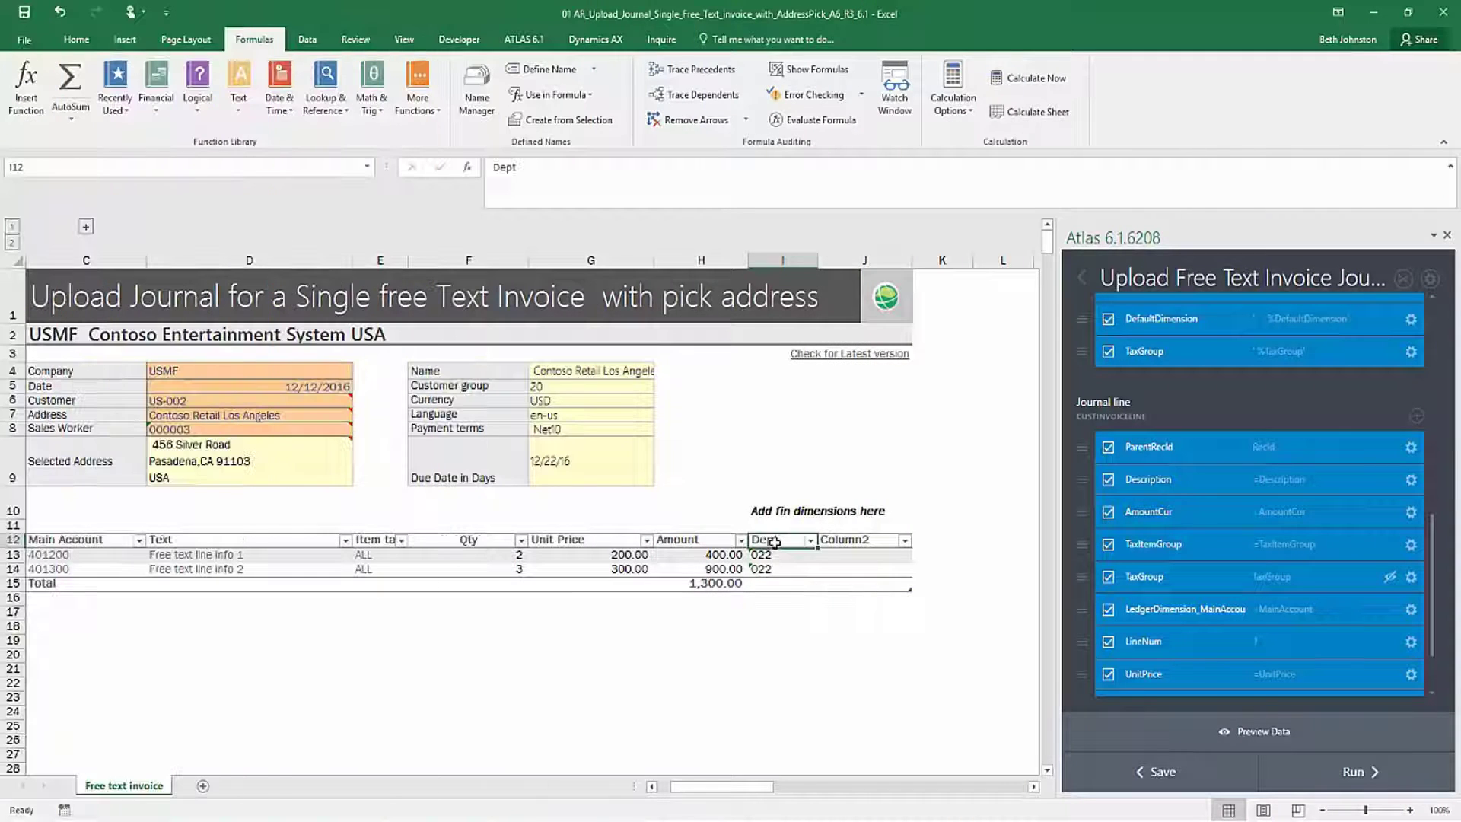
- Insert a new table column beside the Dept header in the invoice lines table
click(775, 541)
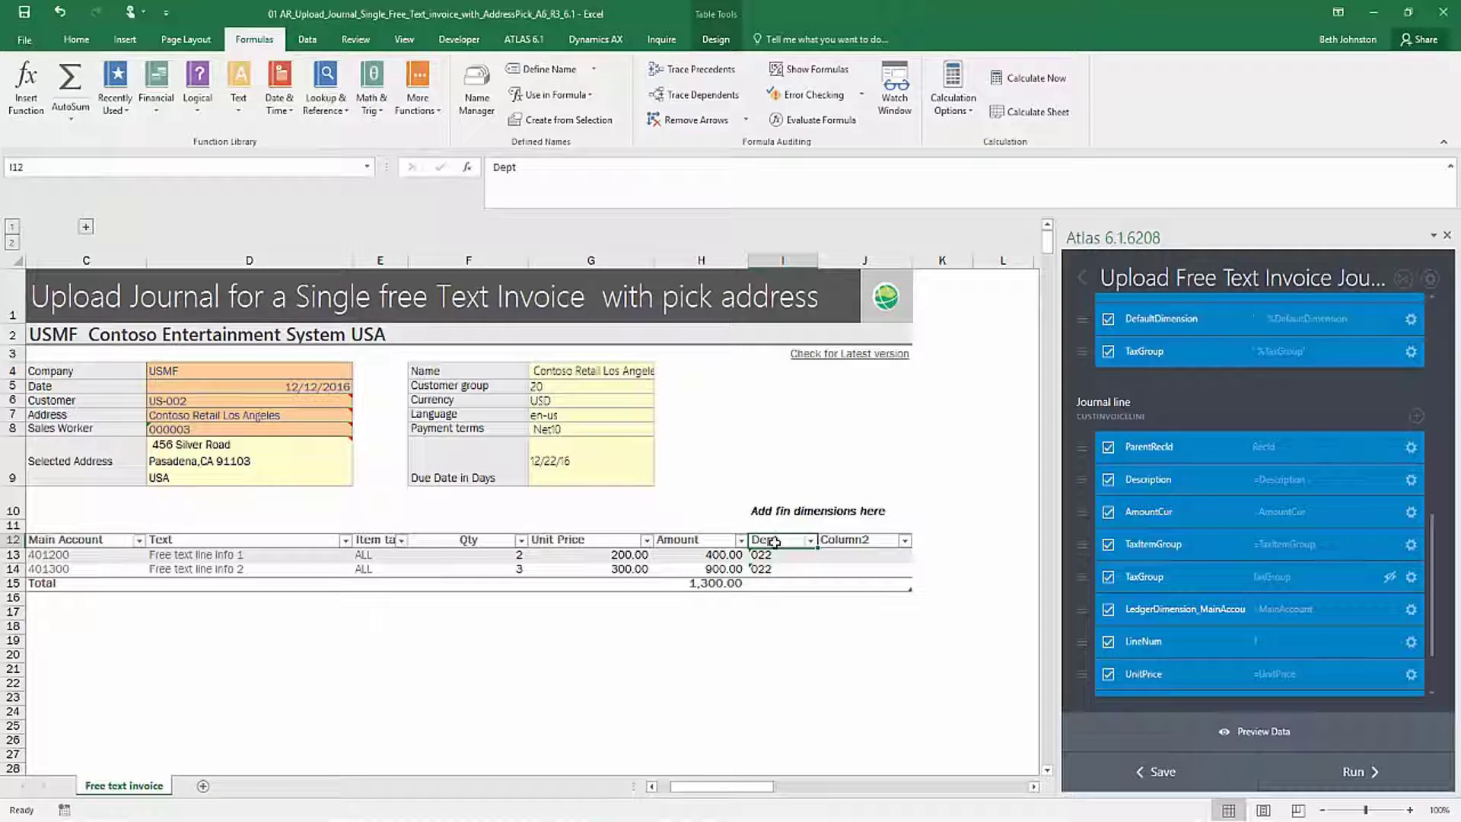
right_click(775, 541)
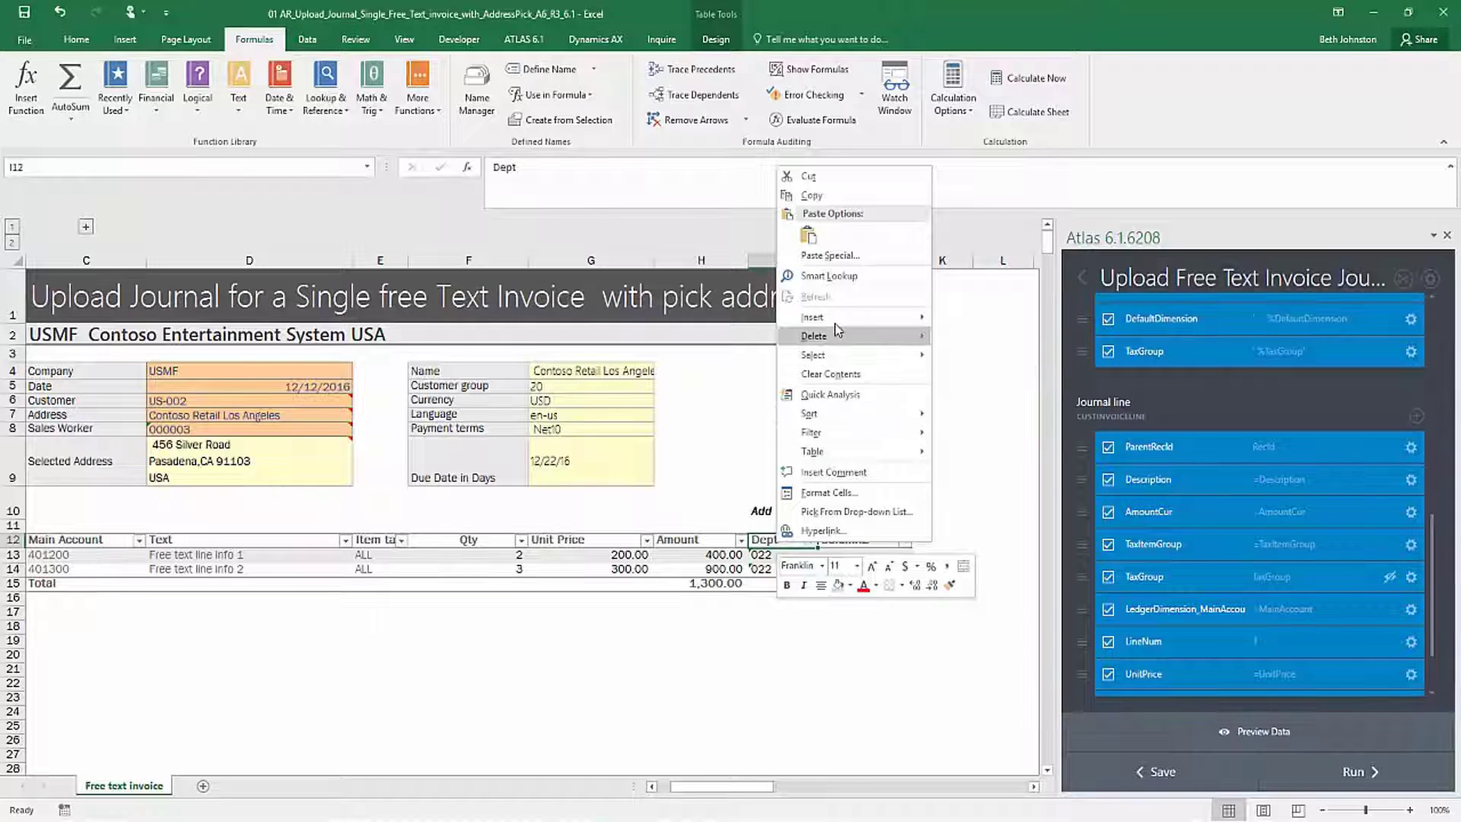
mouse_move(837, 317)
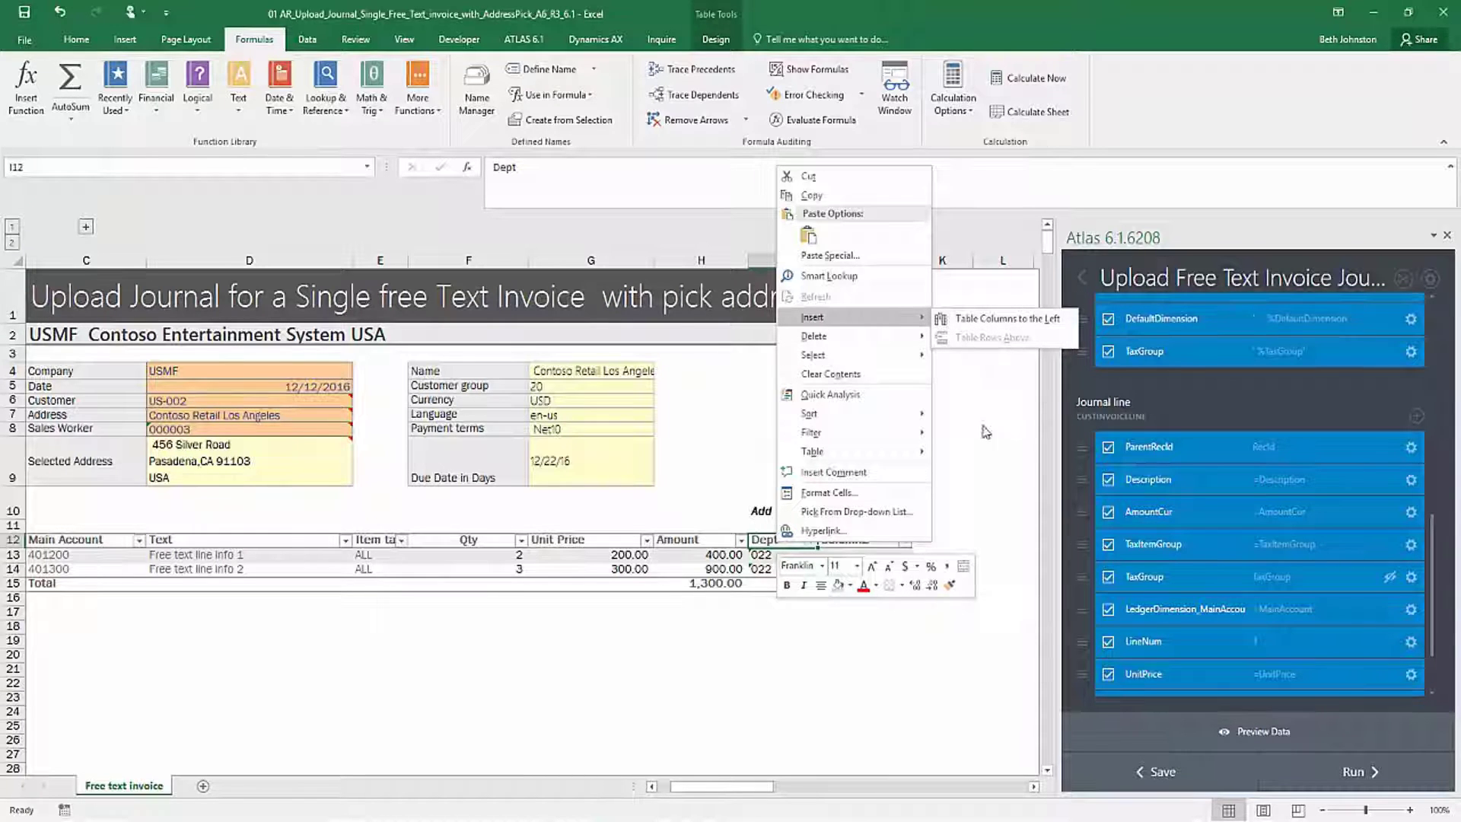
click(1000, 319)
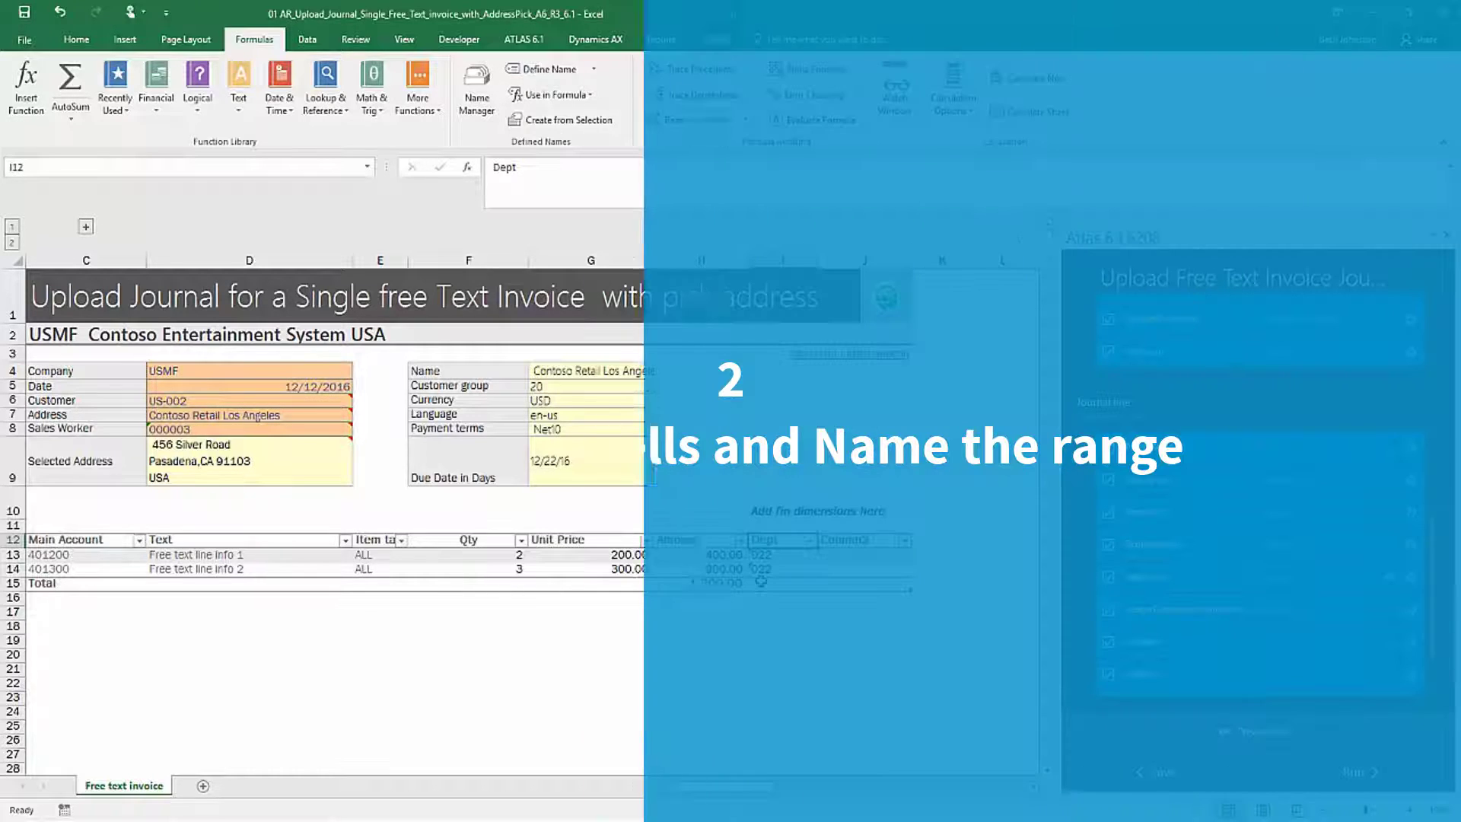
- Name the Dept values in I13:I14 as the range 'Department'
drag(781, 555, 782, 569)
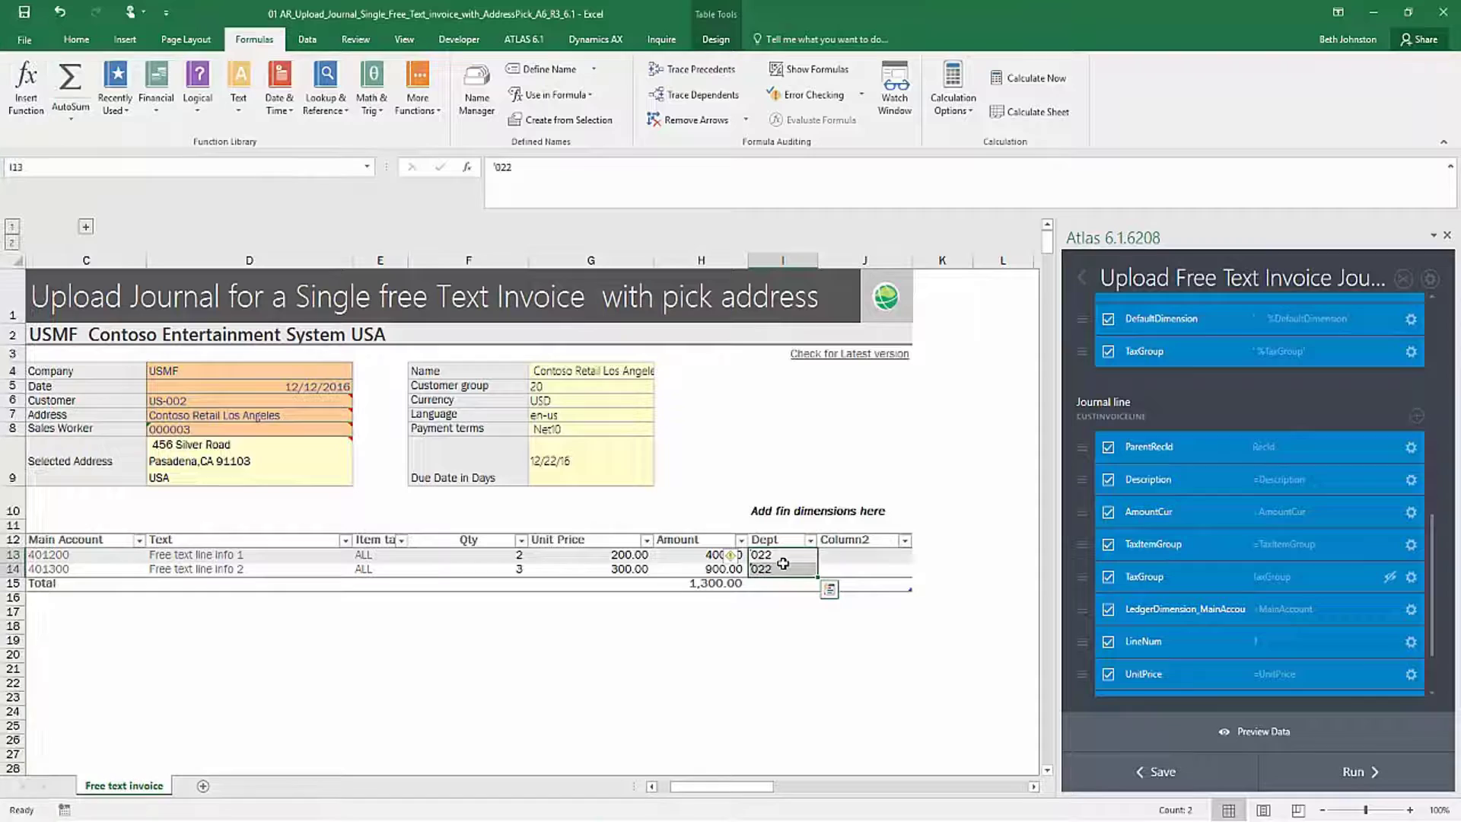
click(71, 165)
text(Dep)
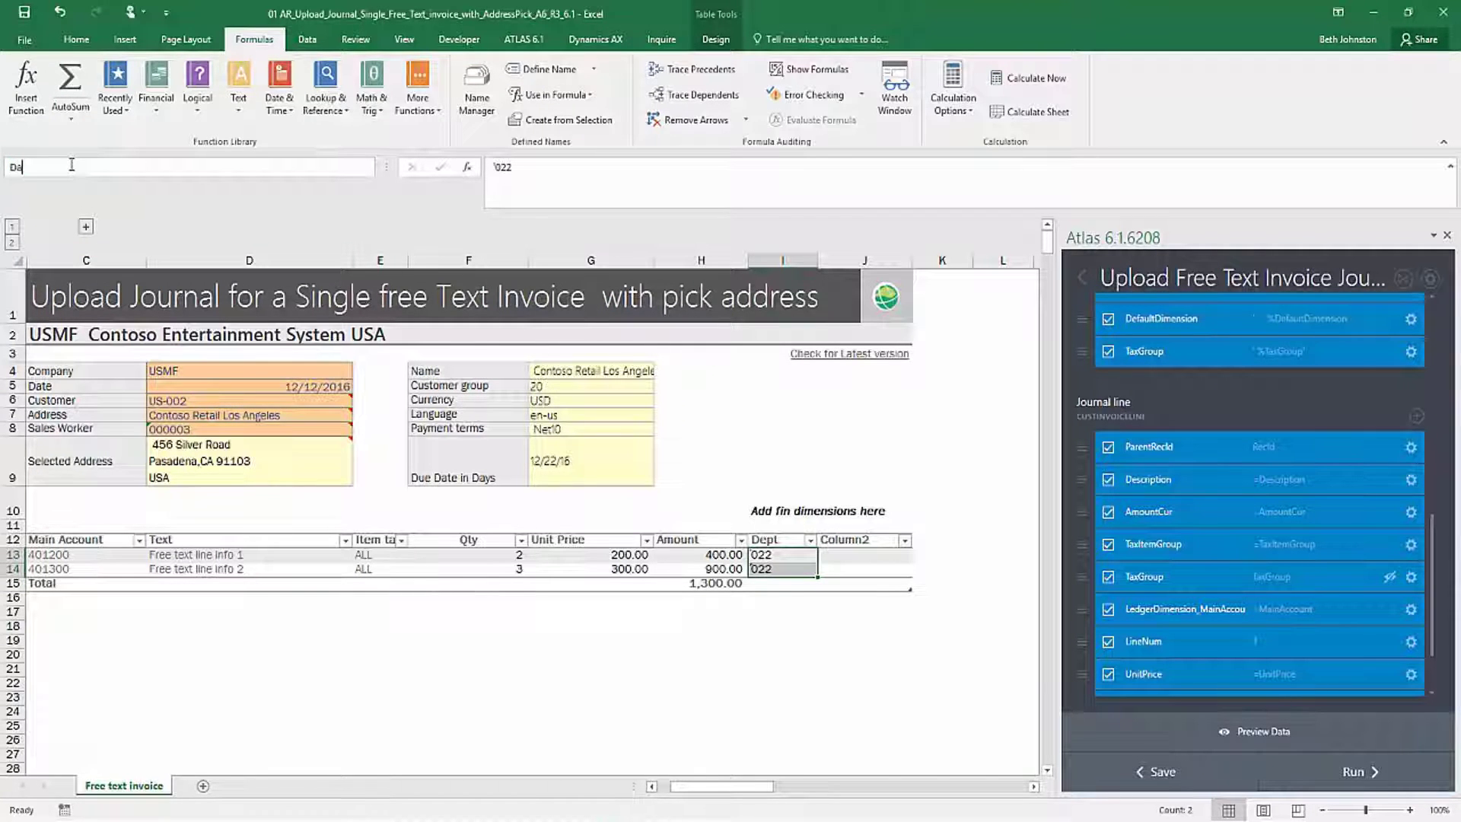
key(BackSpace)
key(BackSpace)
text(epartment)
key(Return)
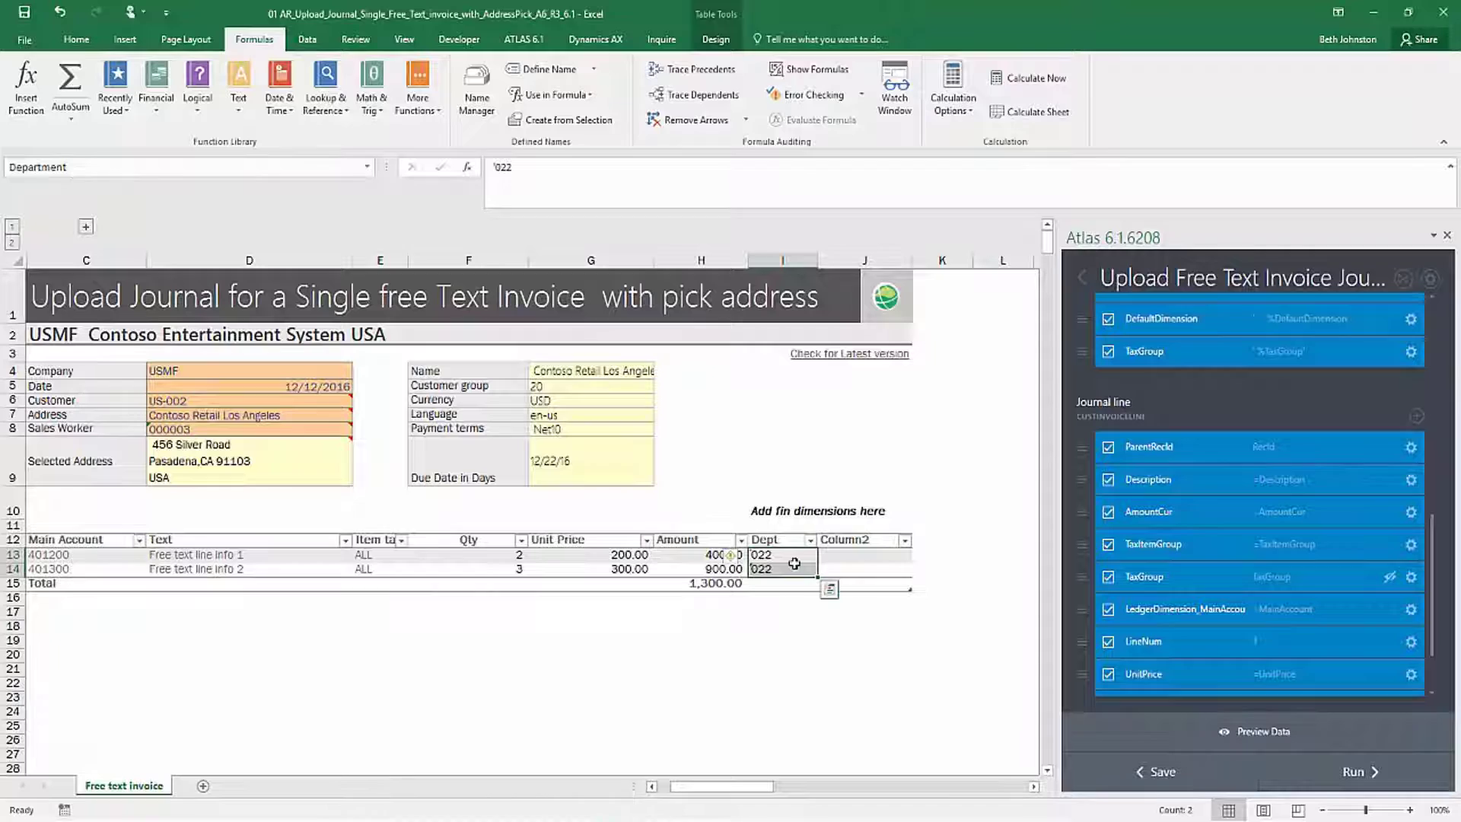
- Reselect I13:I14 to confirm the Department name is applied
click(795, 559)
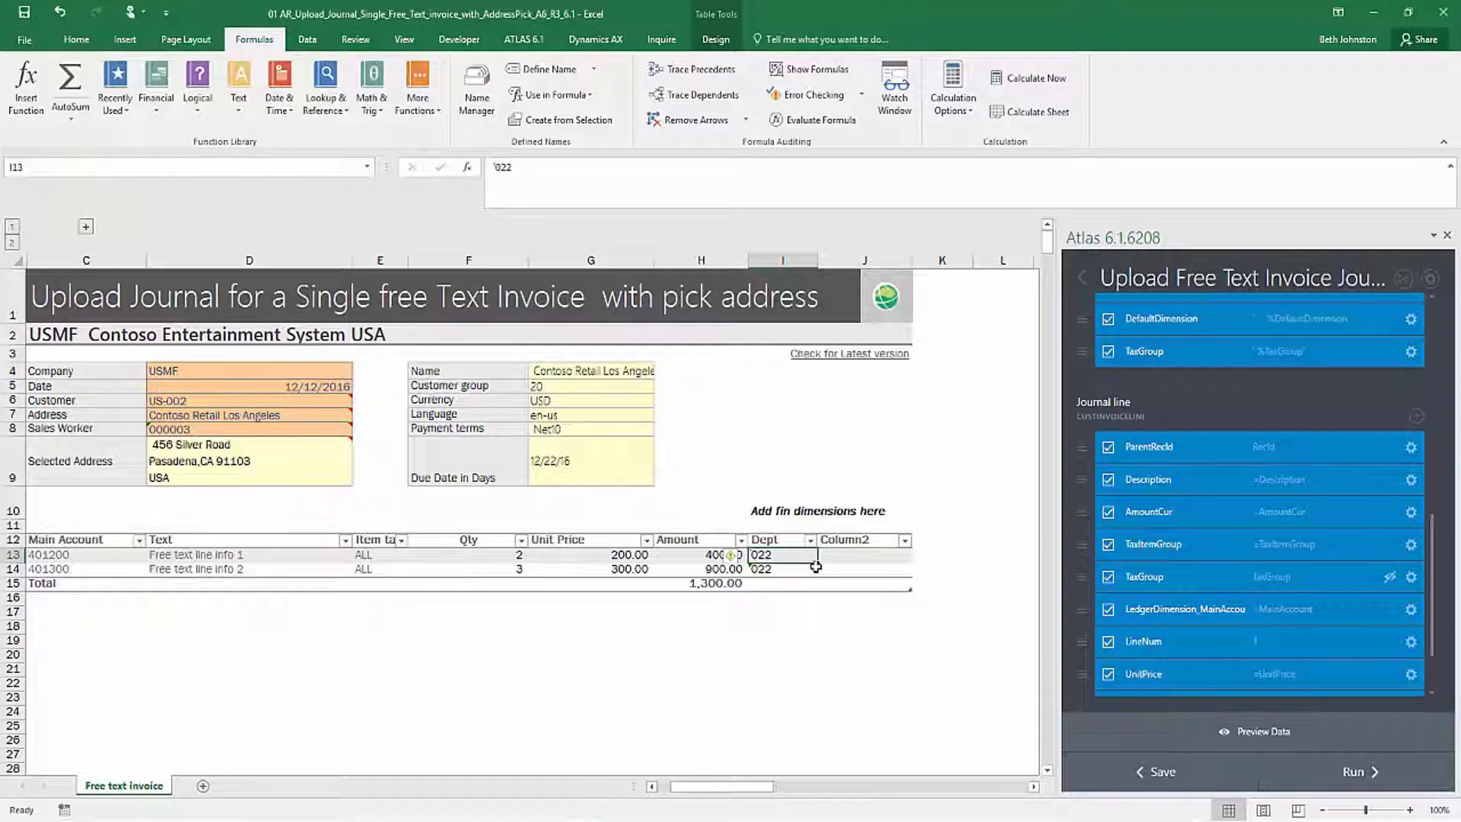
drag(803, 556, 803, 569)
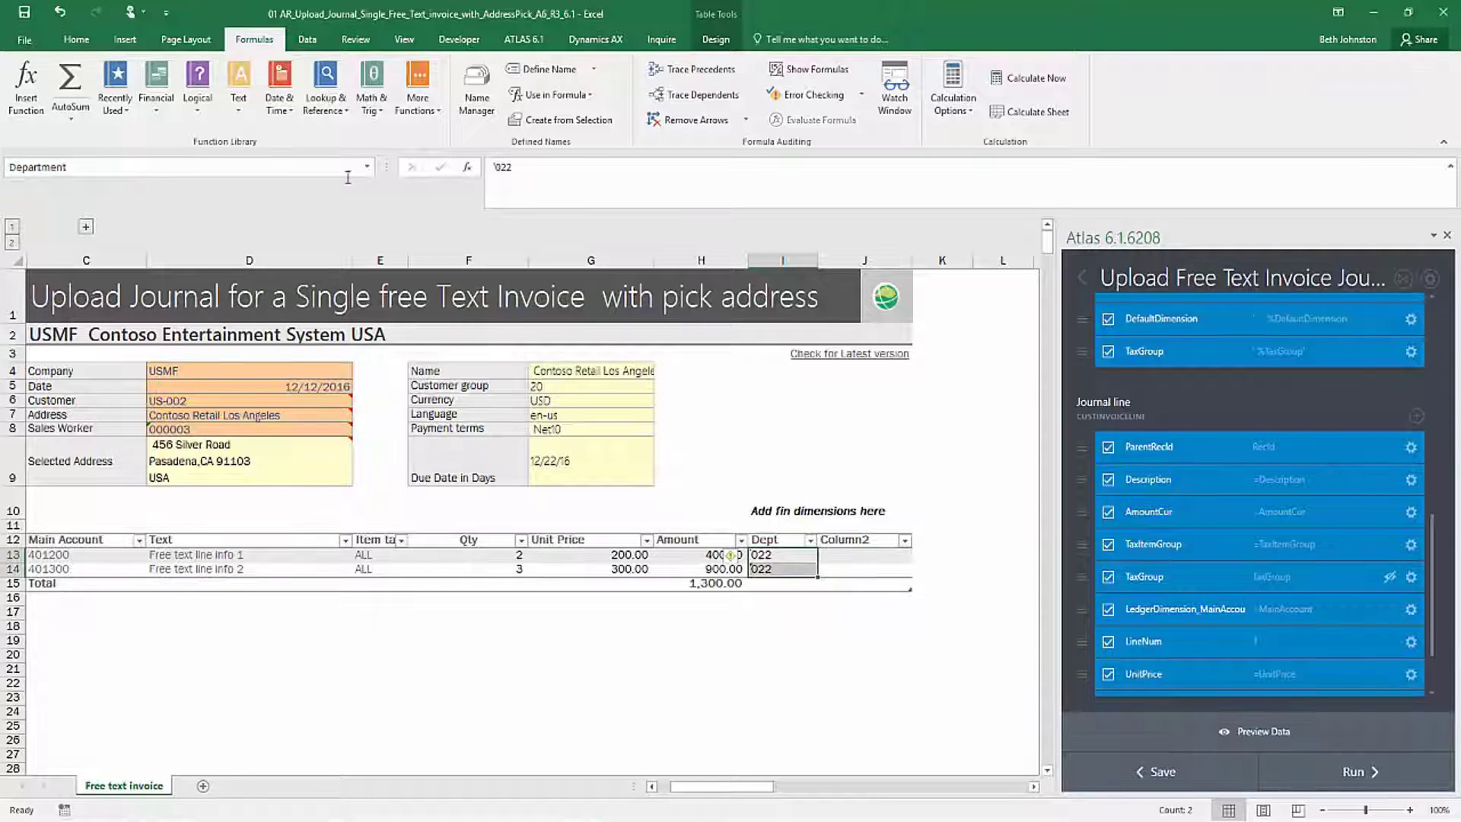
click(756, 557)
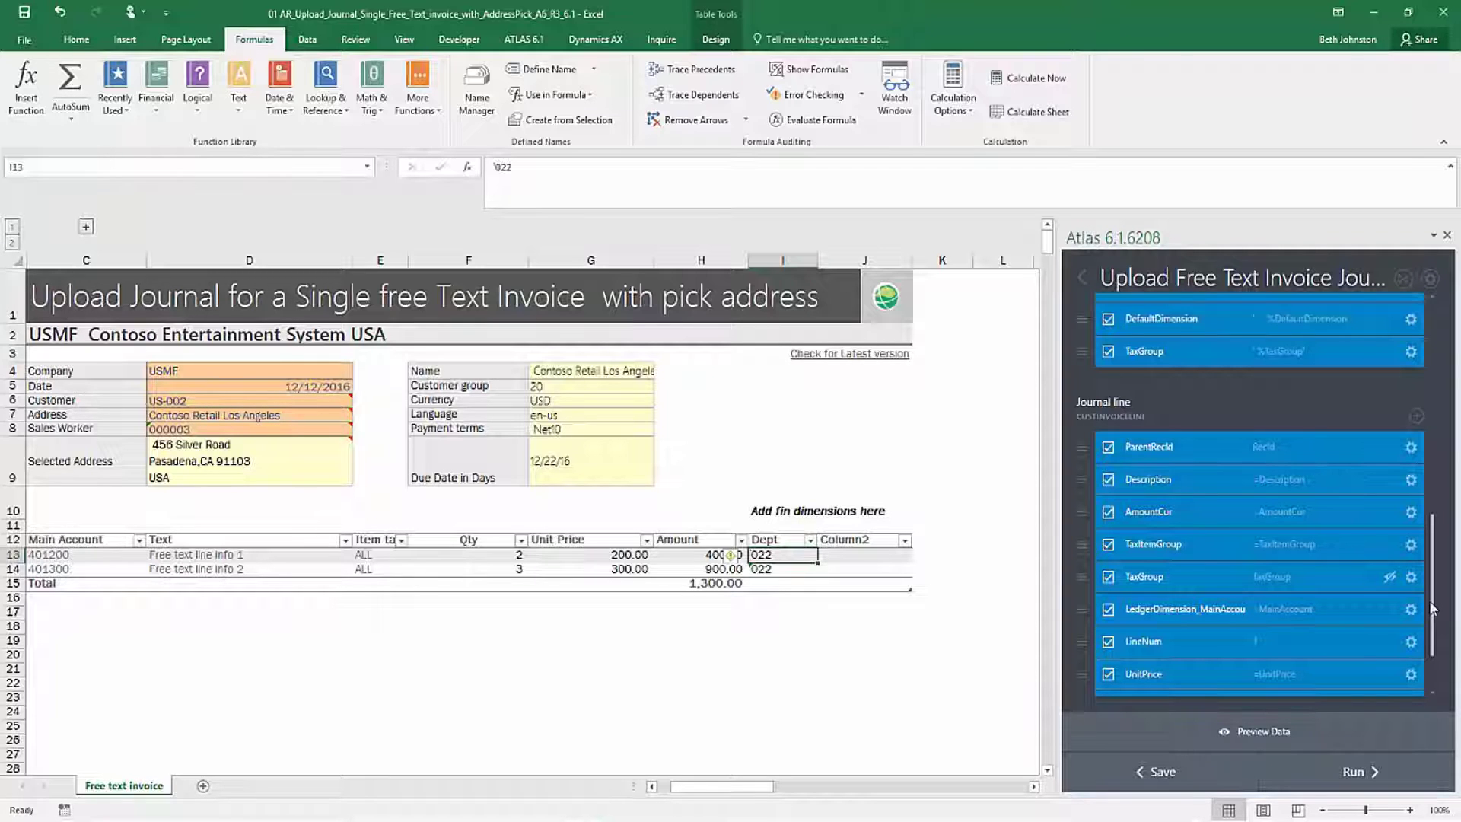
scroll(1431, 609, down, 1)
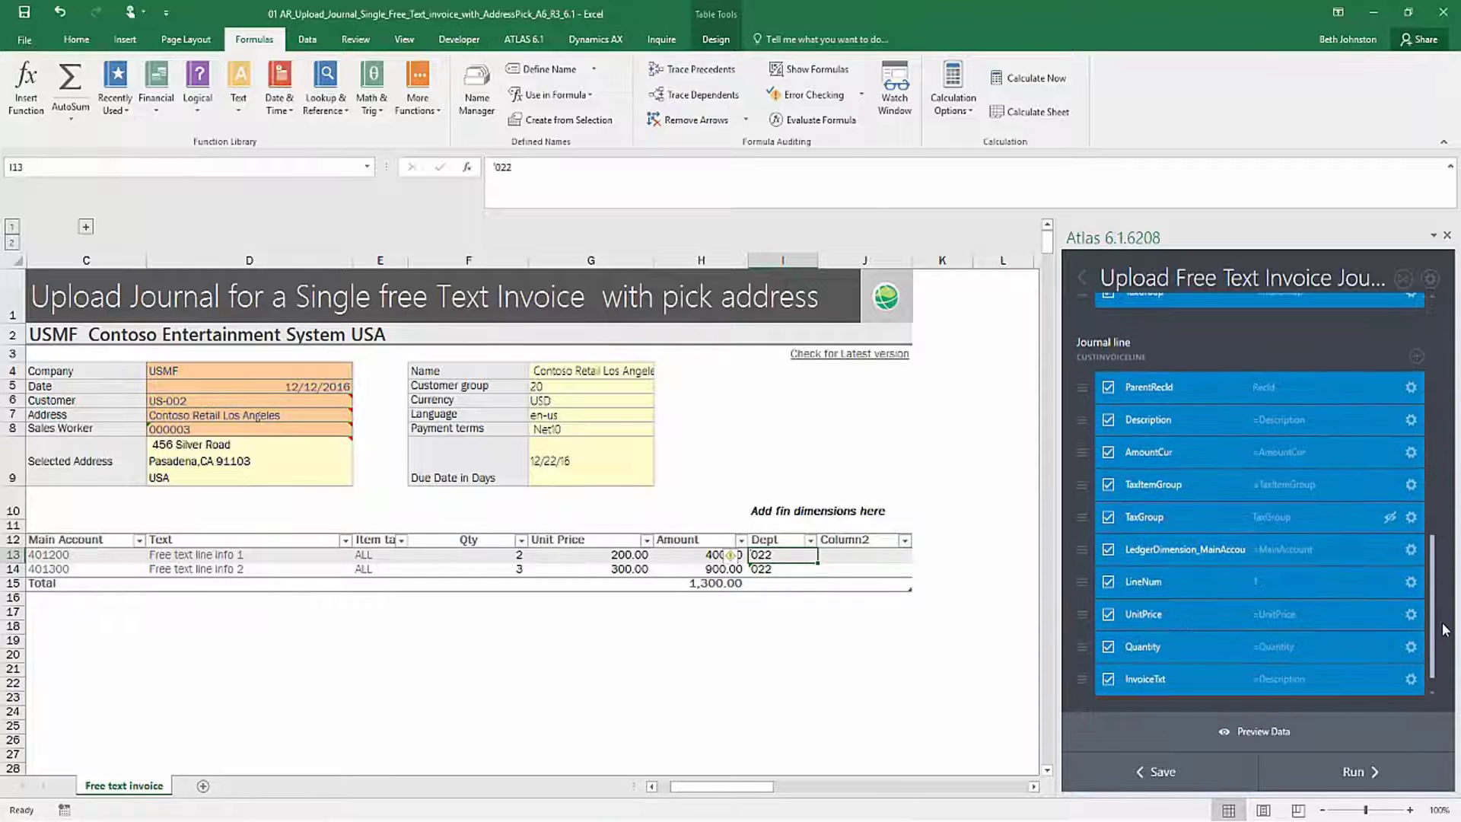
scroll(1445, 630, up, 2)
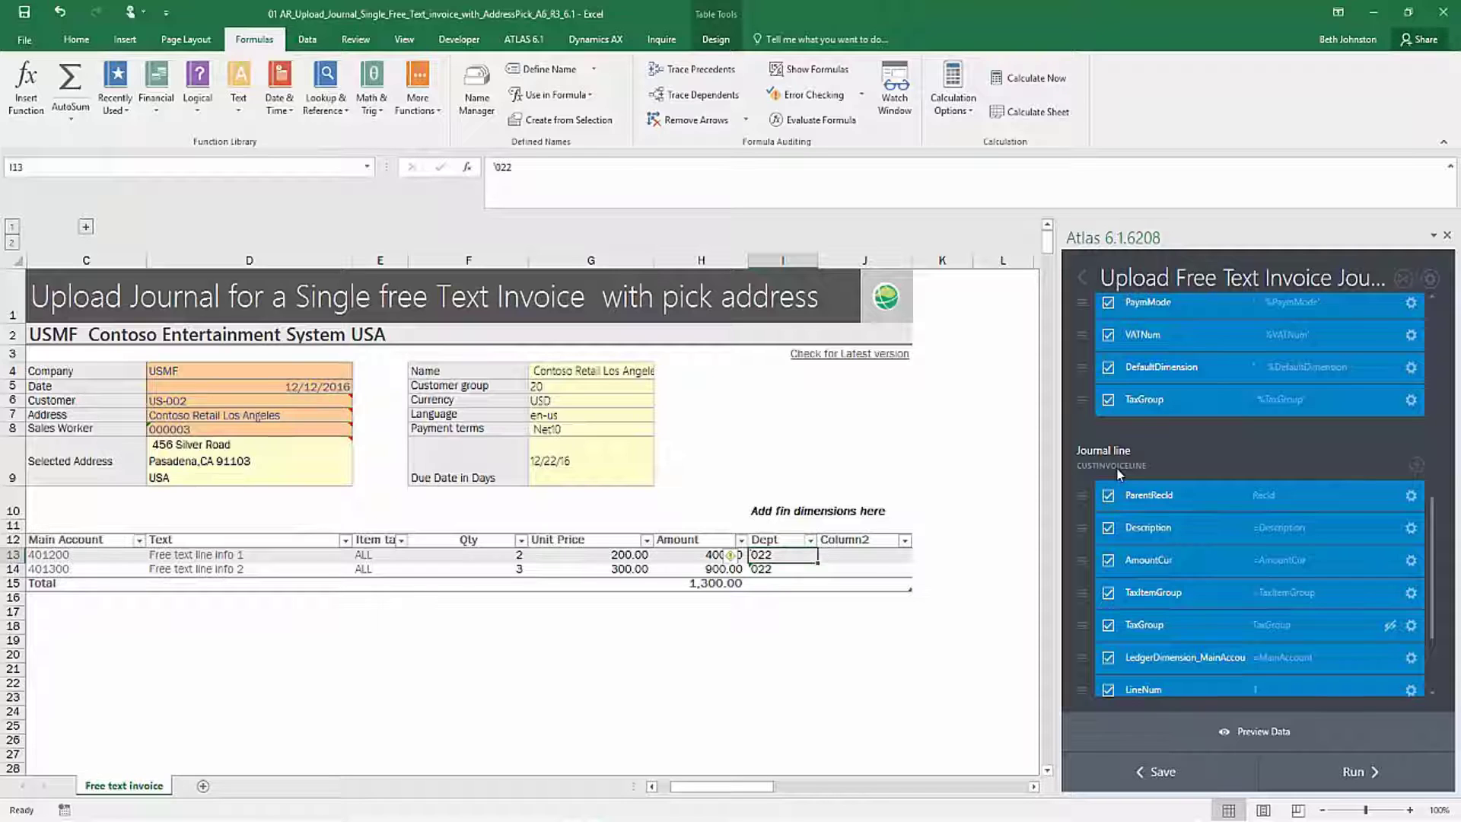
- Search 'dep' and add DefaultDimension_Department to the Journal line fields
click(1416, 465)
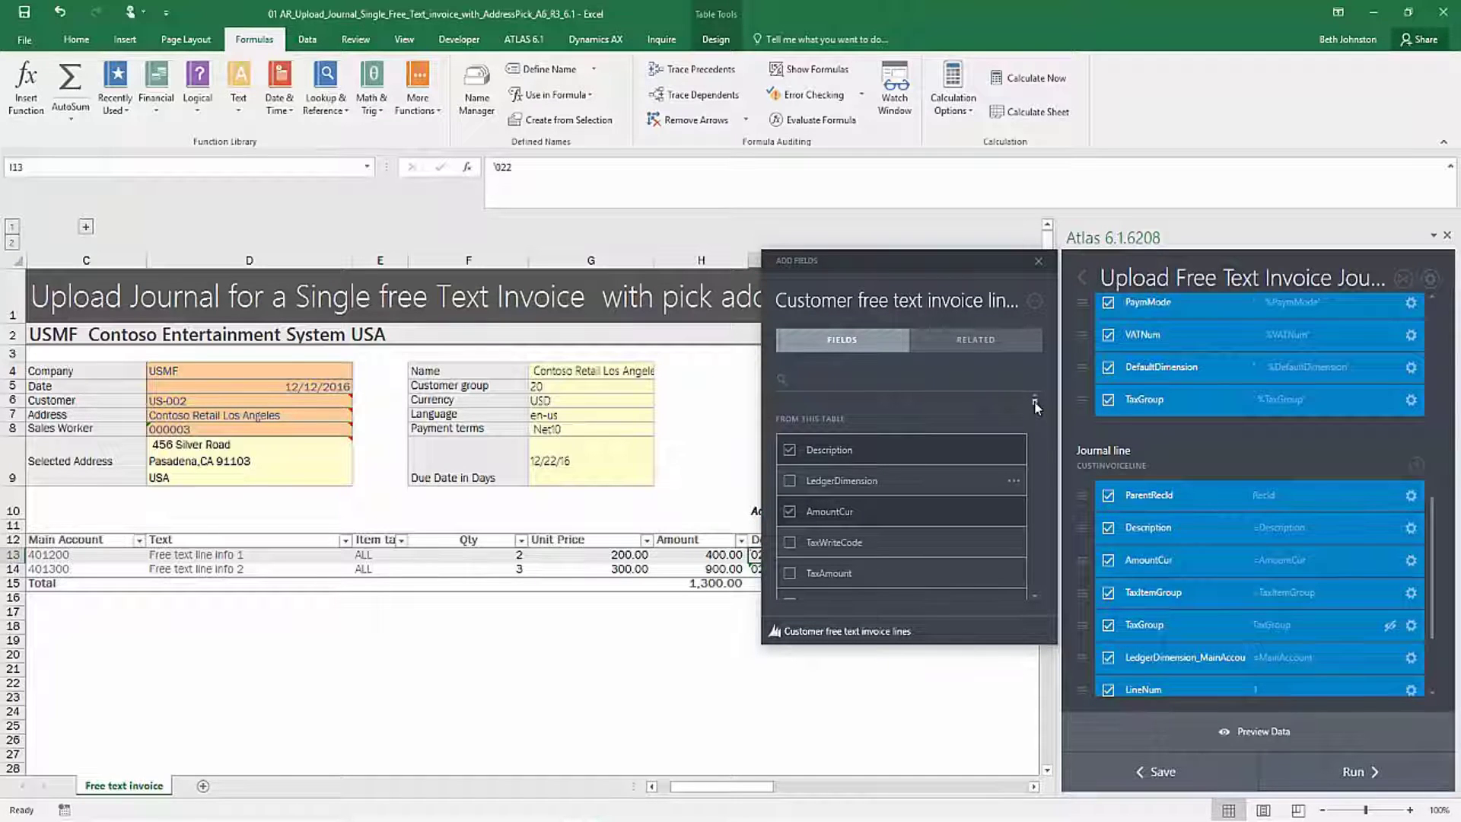
click(995, 389)
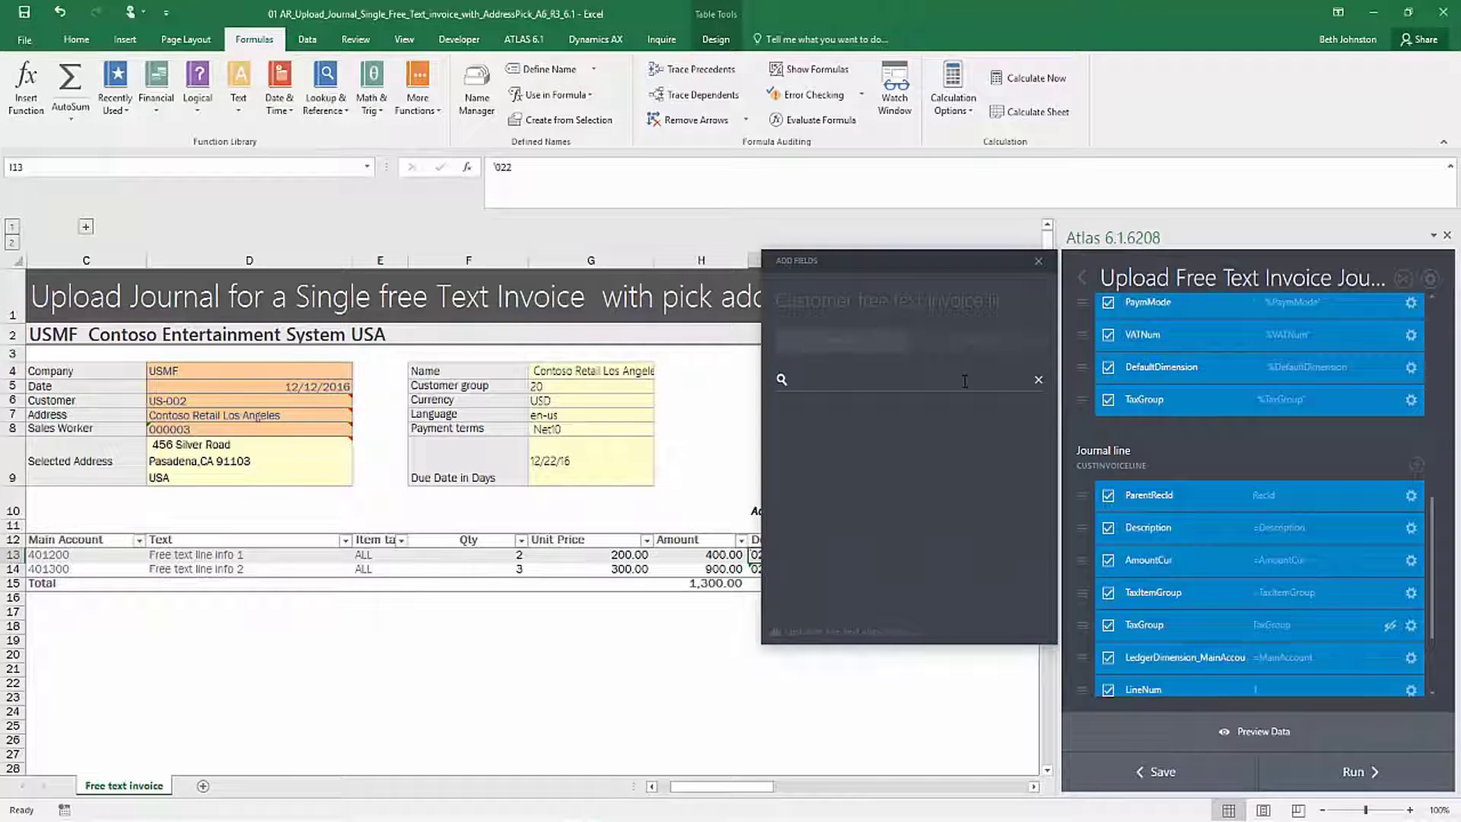
text(dep)
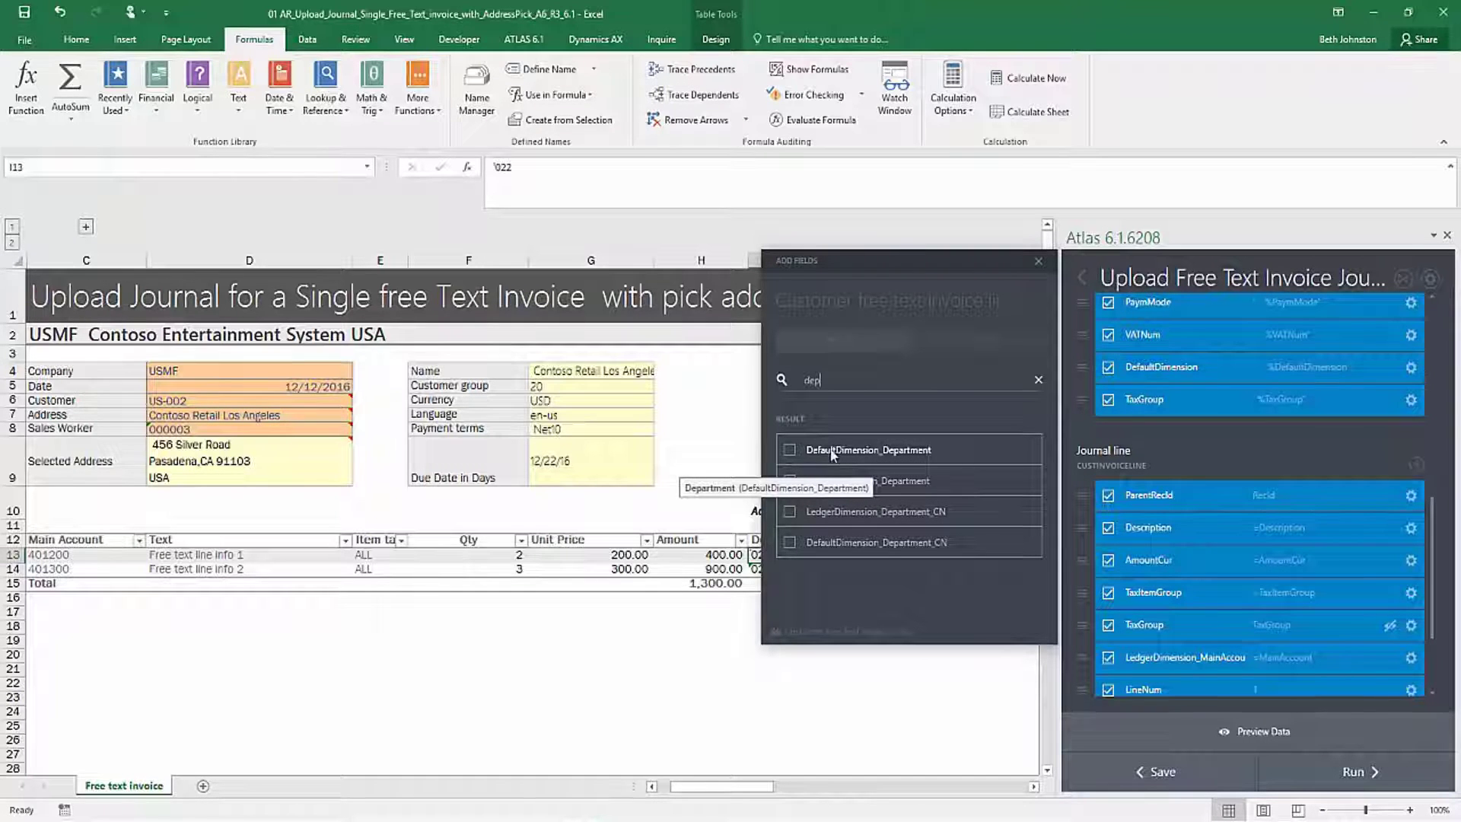
click(789, 451)
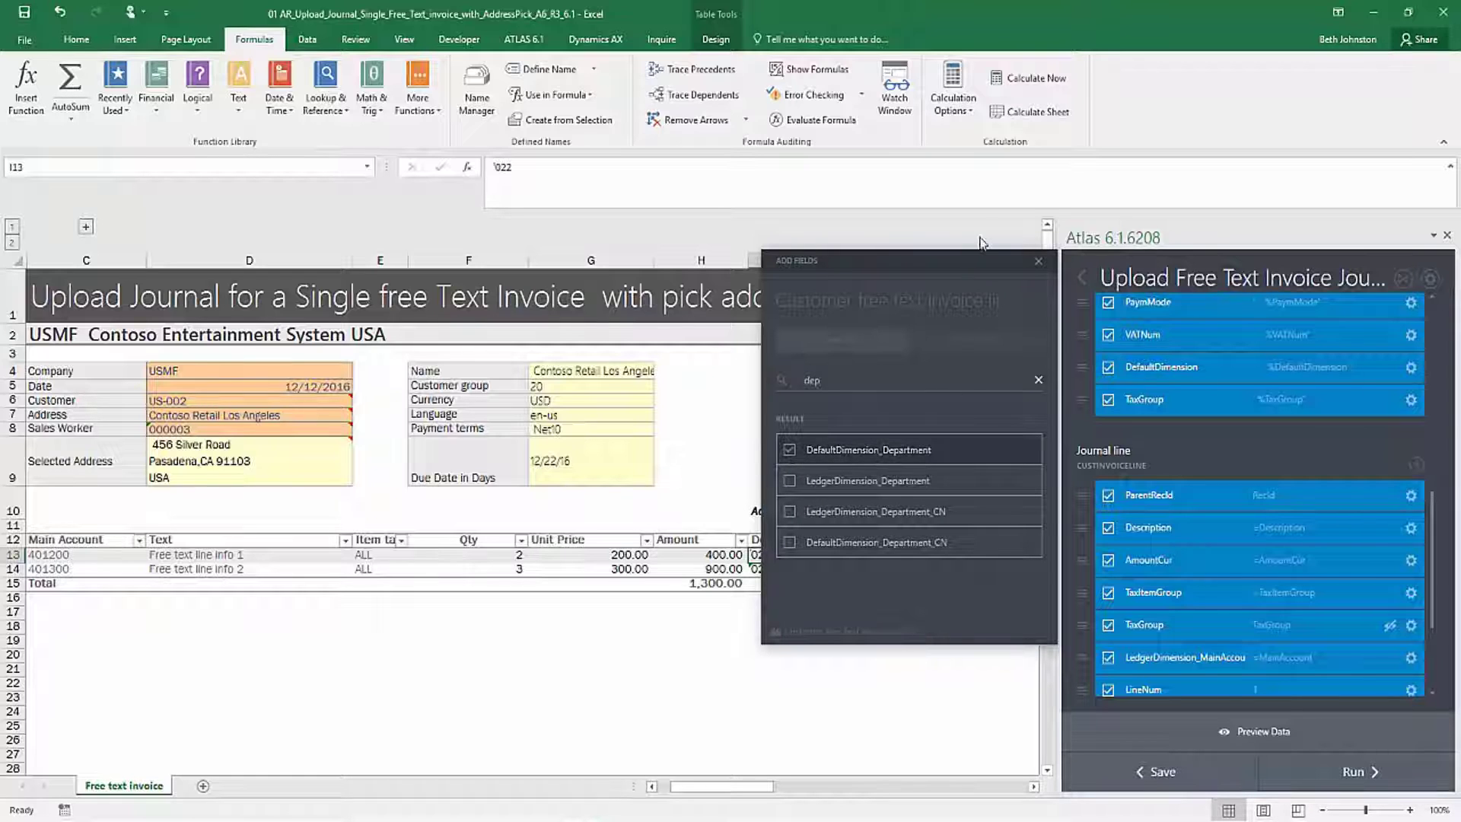
click(1038, 262)
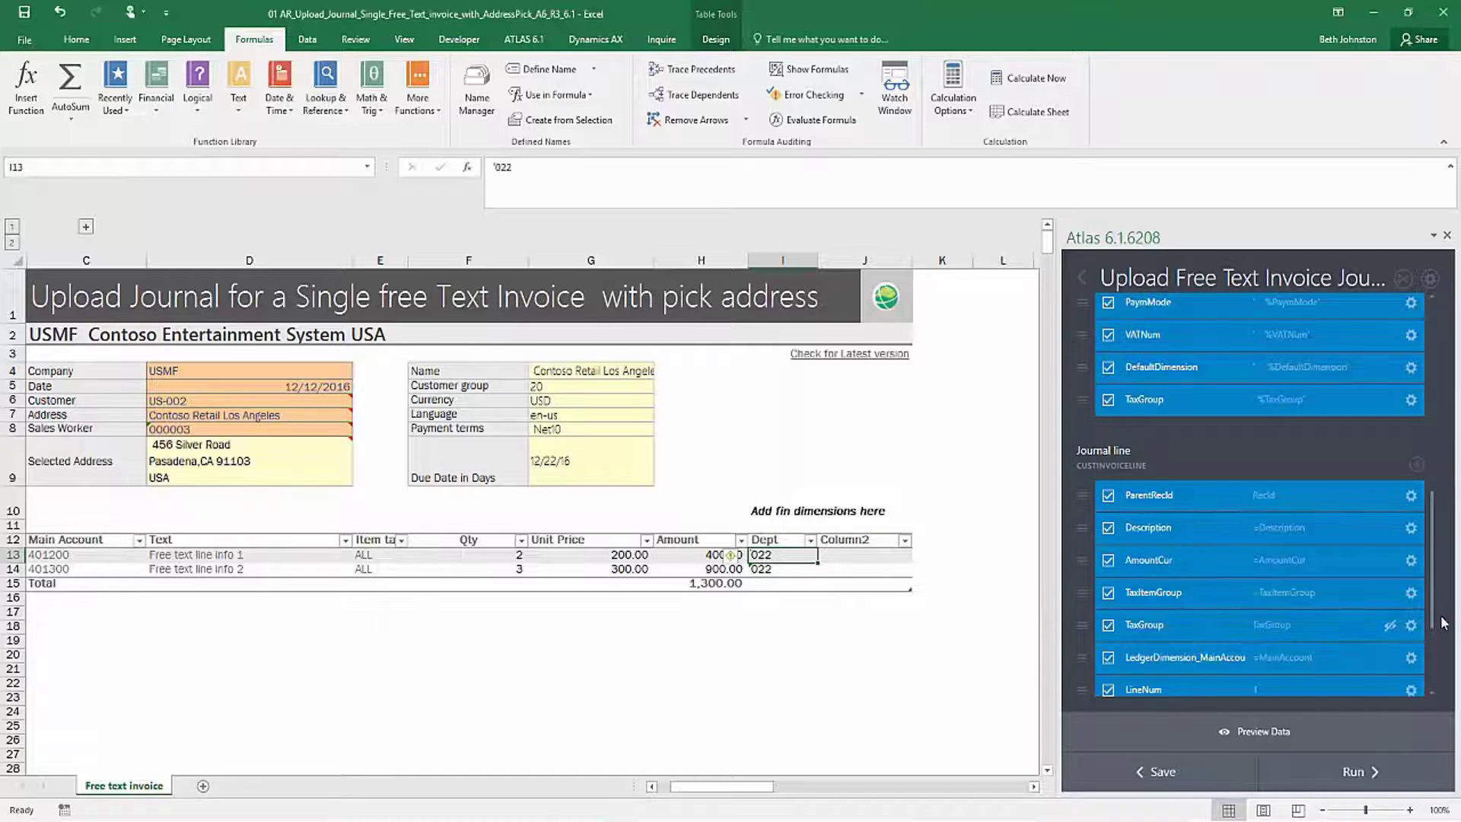
- Map the DefaultDimension_Department field to the =Department named range
scroll(1443, 622, down, 3)
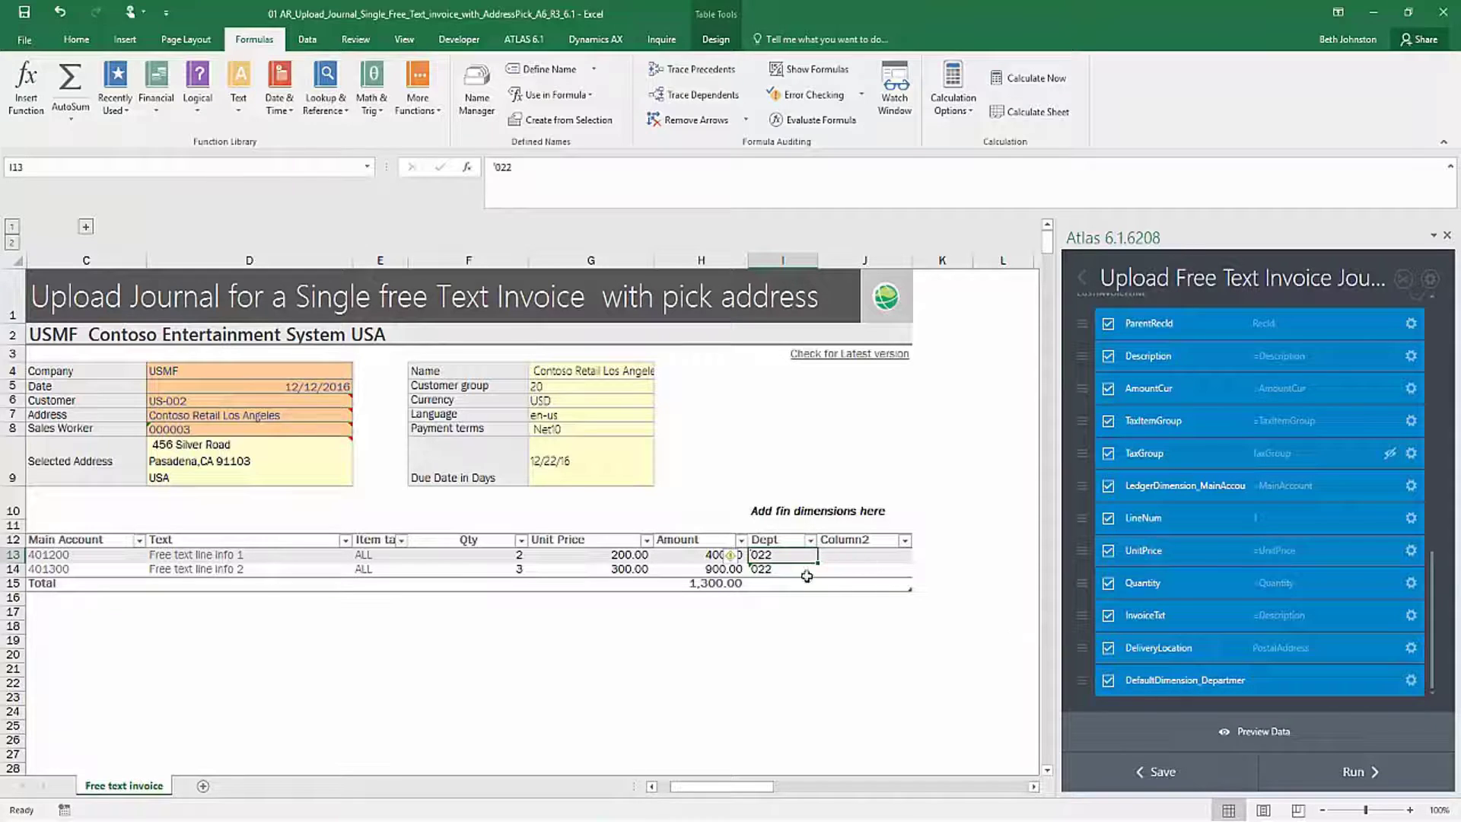
right_click(1331, 685)
mouse_move(1305, 480)
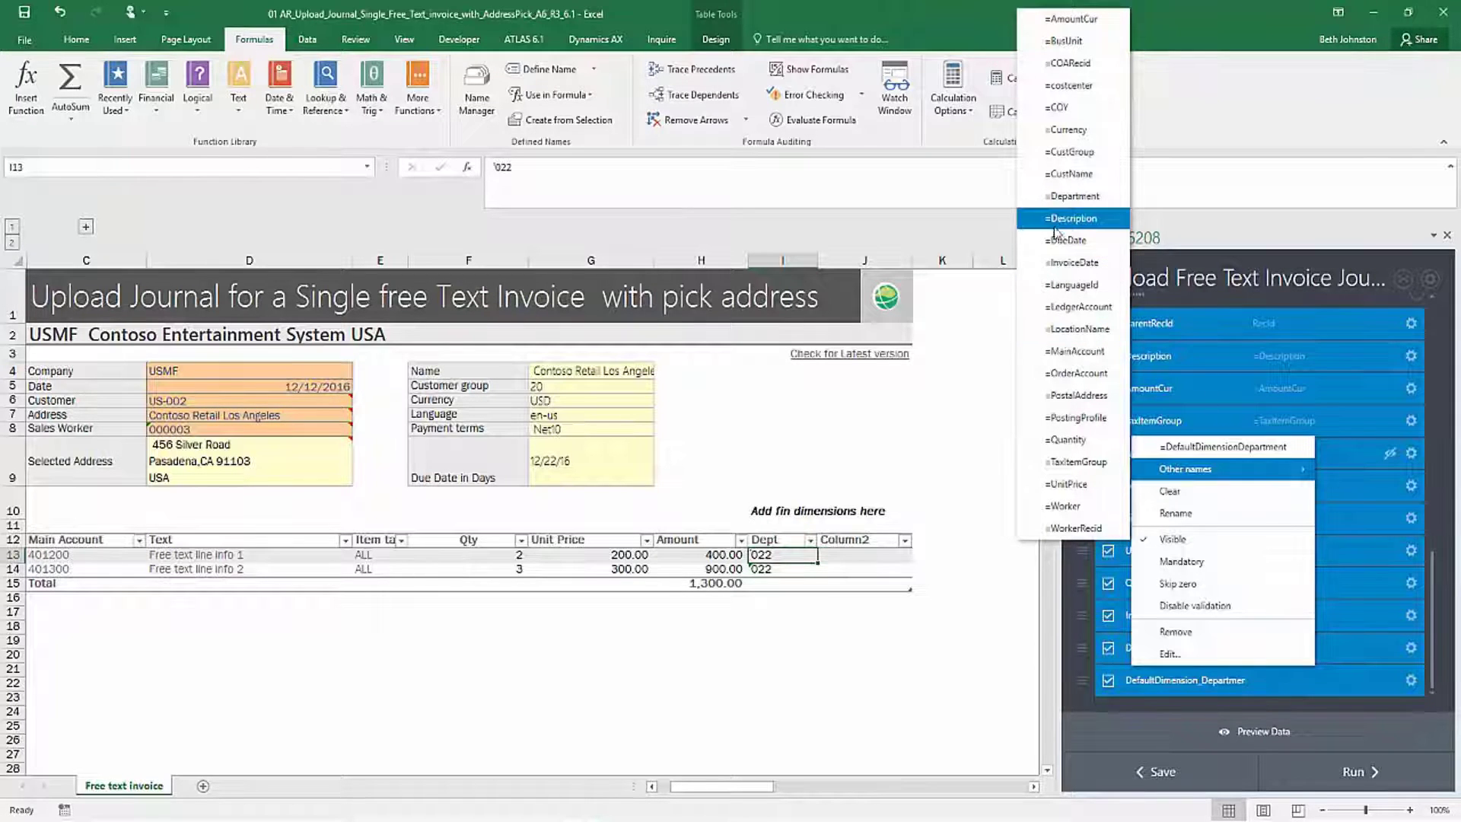
click(1074, 198)
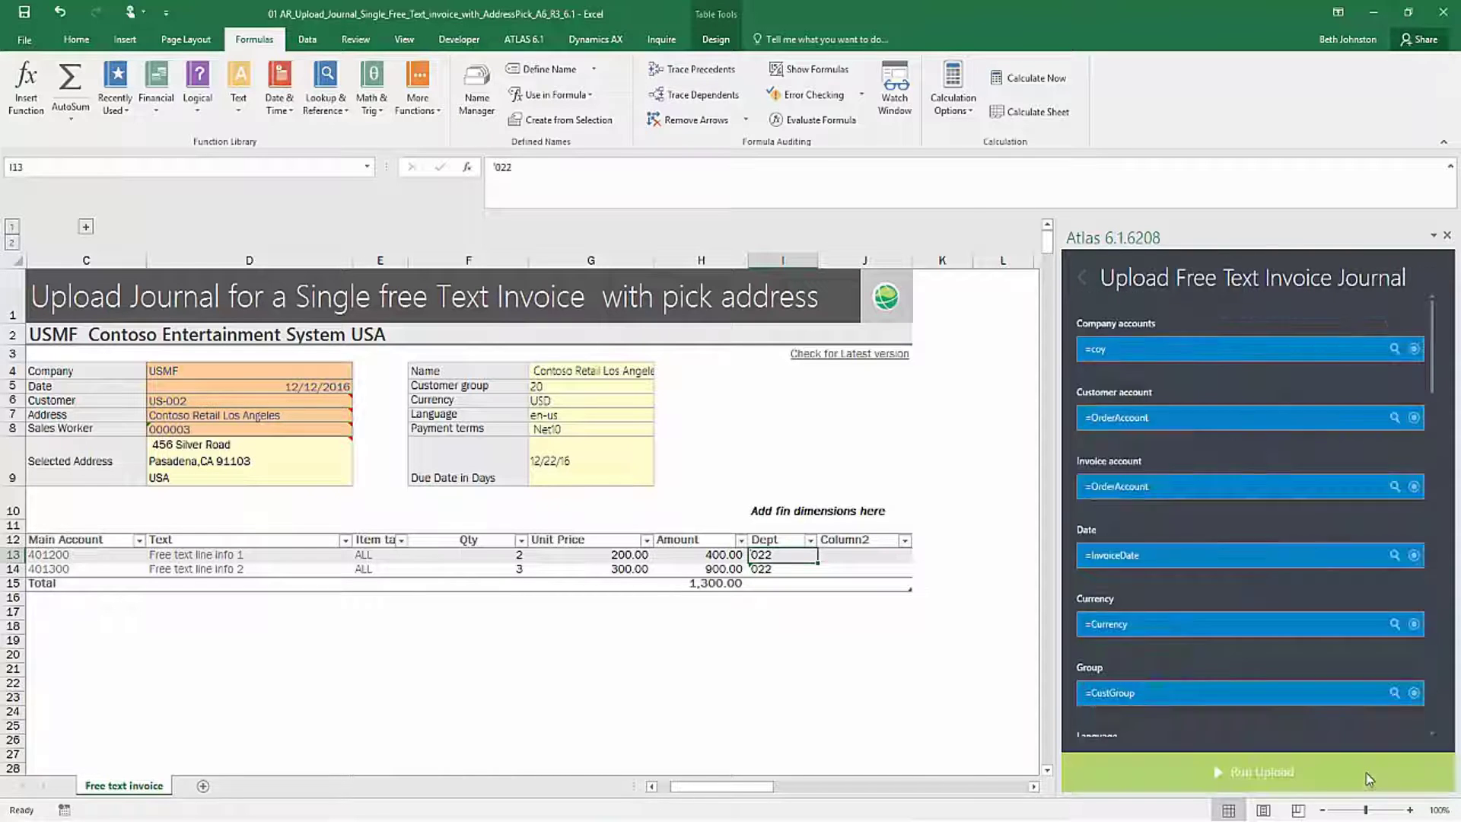
- Run the upload, which inserts 3 records, then bring Dynamics AX forward
click(1322, 775)
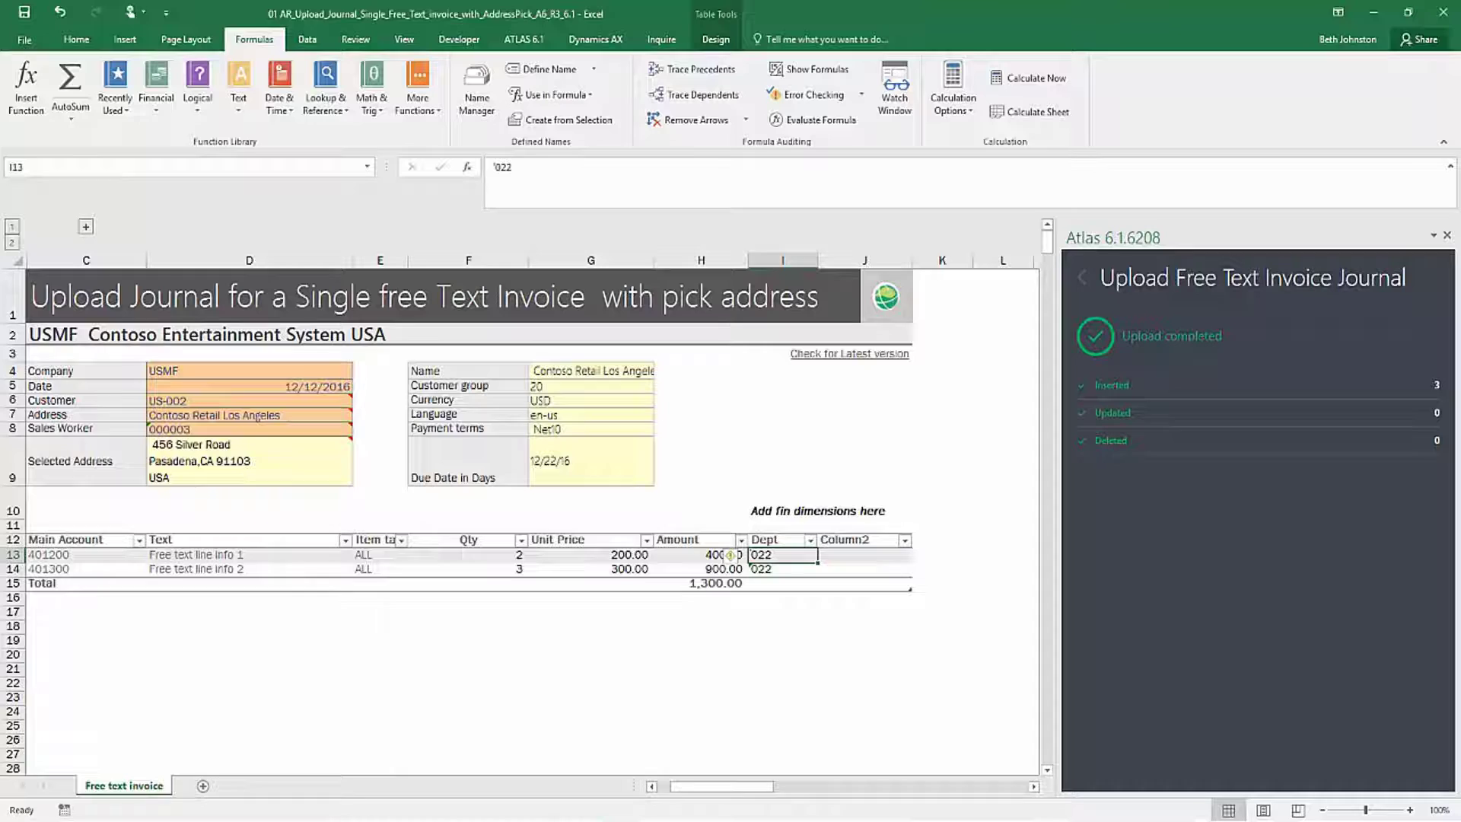
click(579, 819)
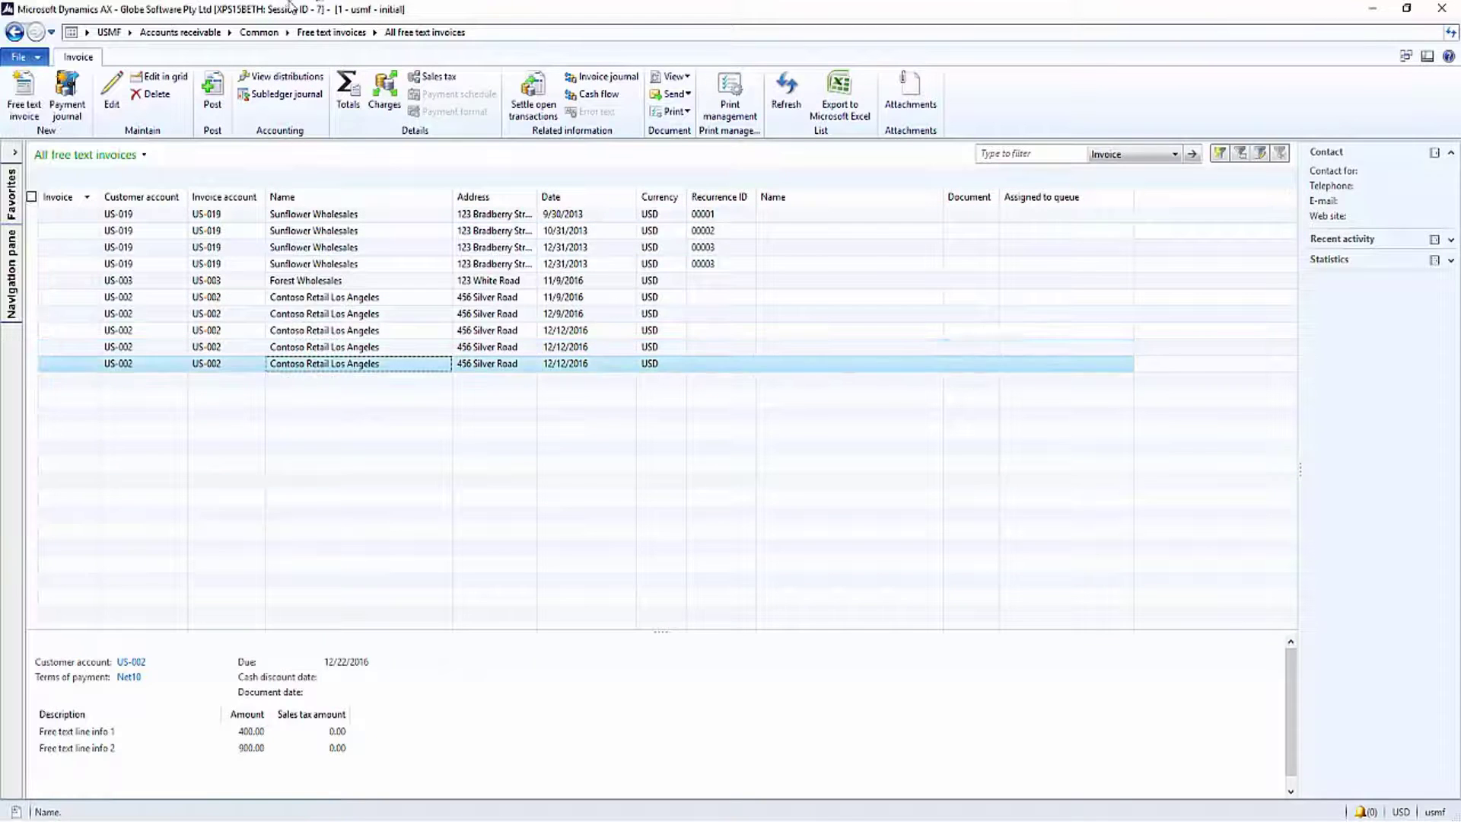
- Open the new 12/12/2016 invoice and confirm its lines show Department 022 Sales & Marketing
double_click(295, 365)
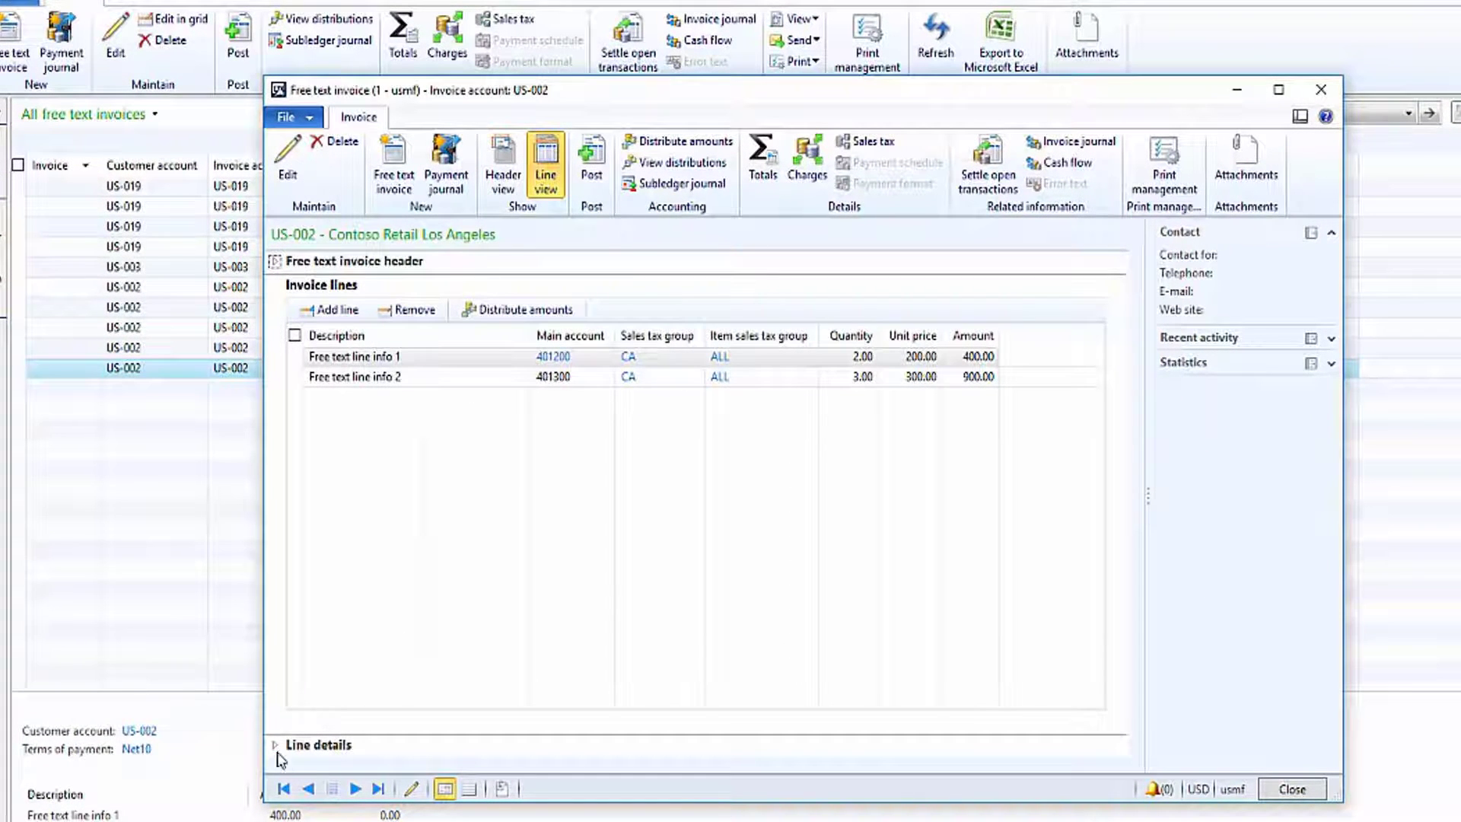
click(276, 747)
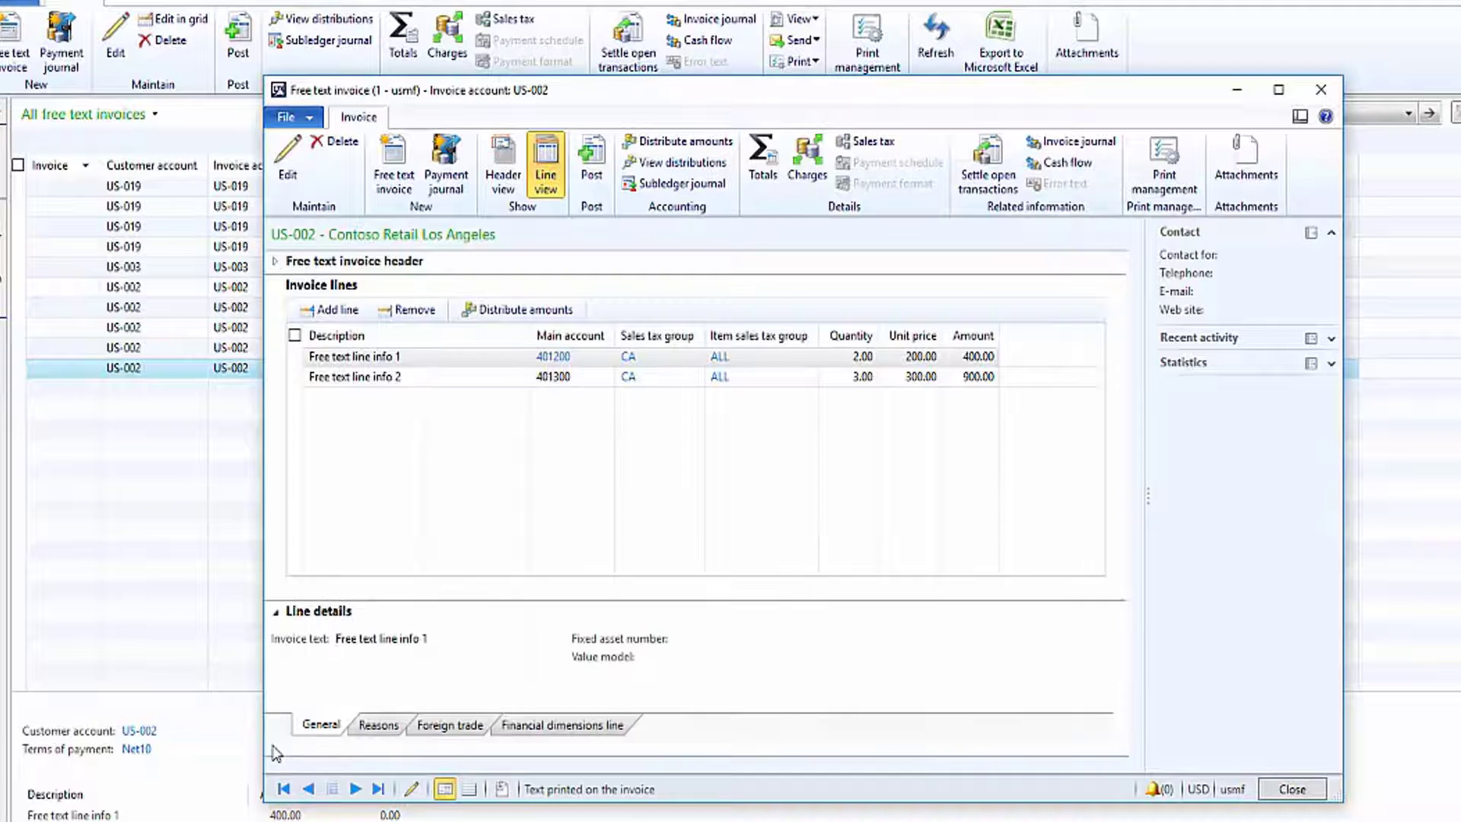
click(532, 726)
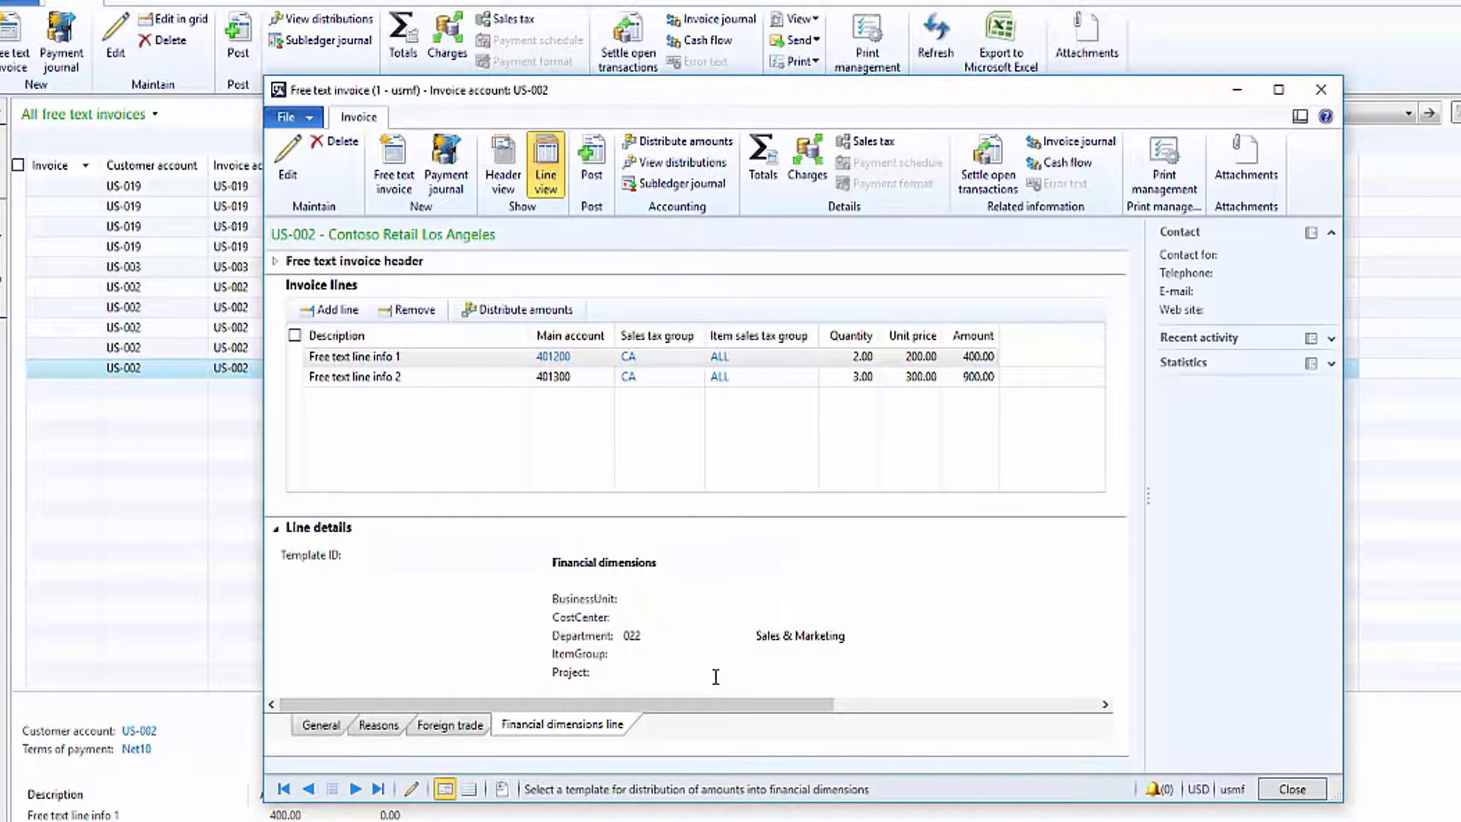
click(765, 383)
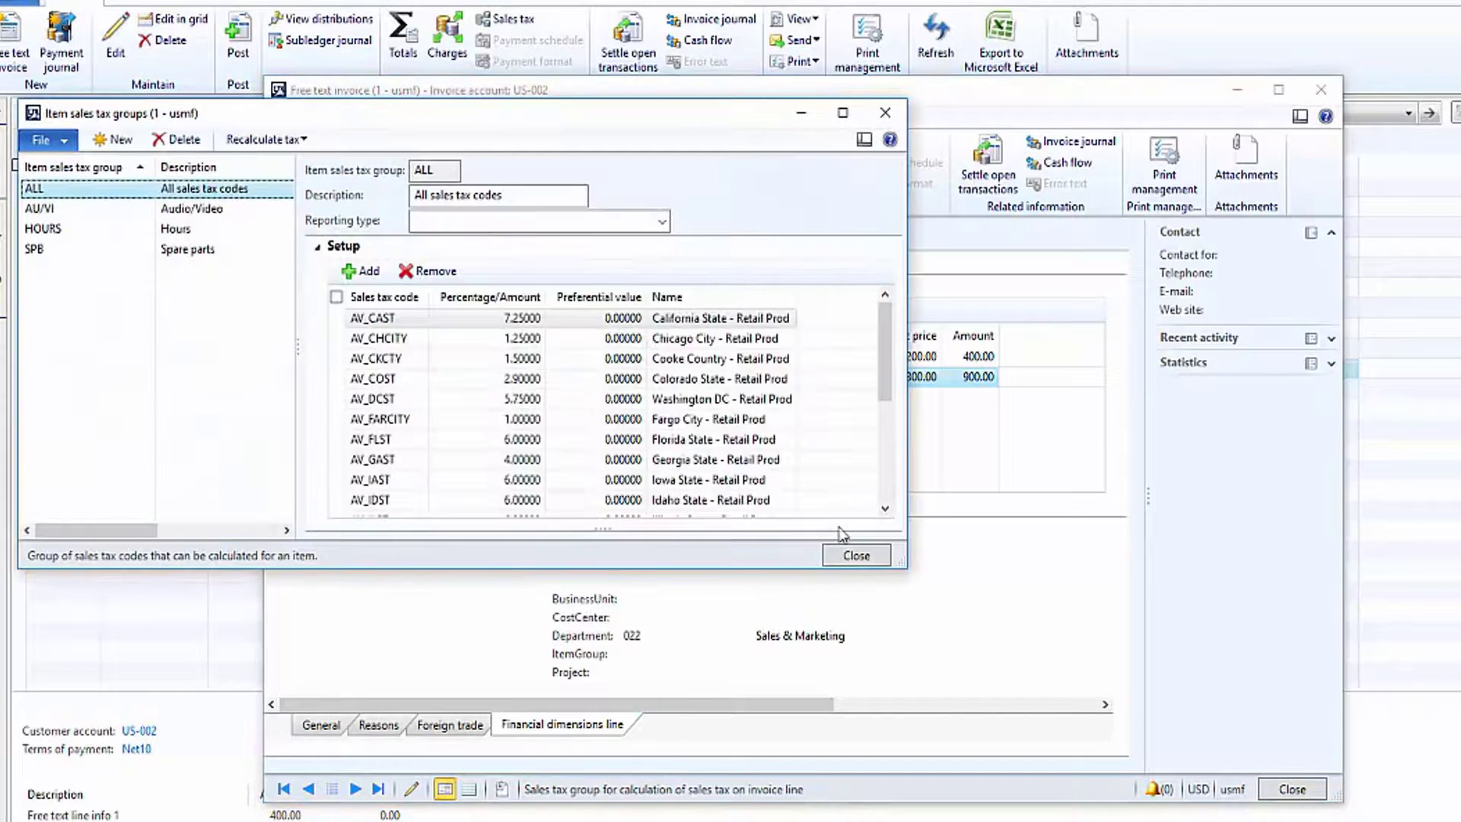
click(868, 555)
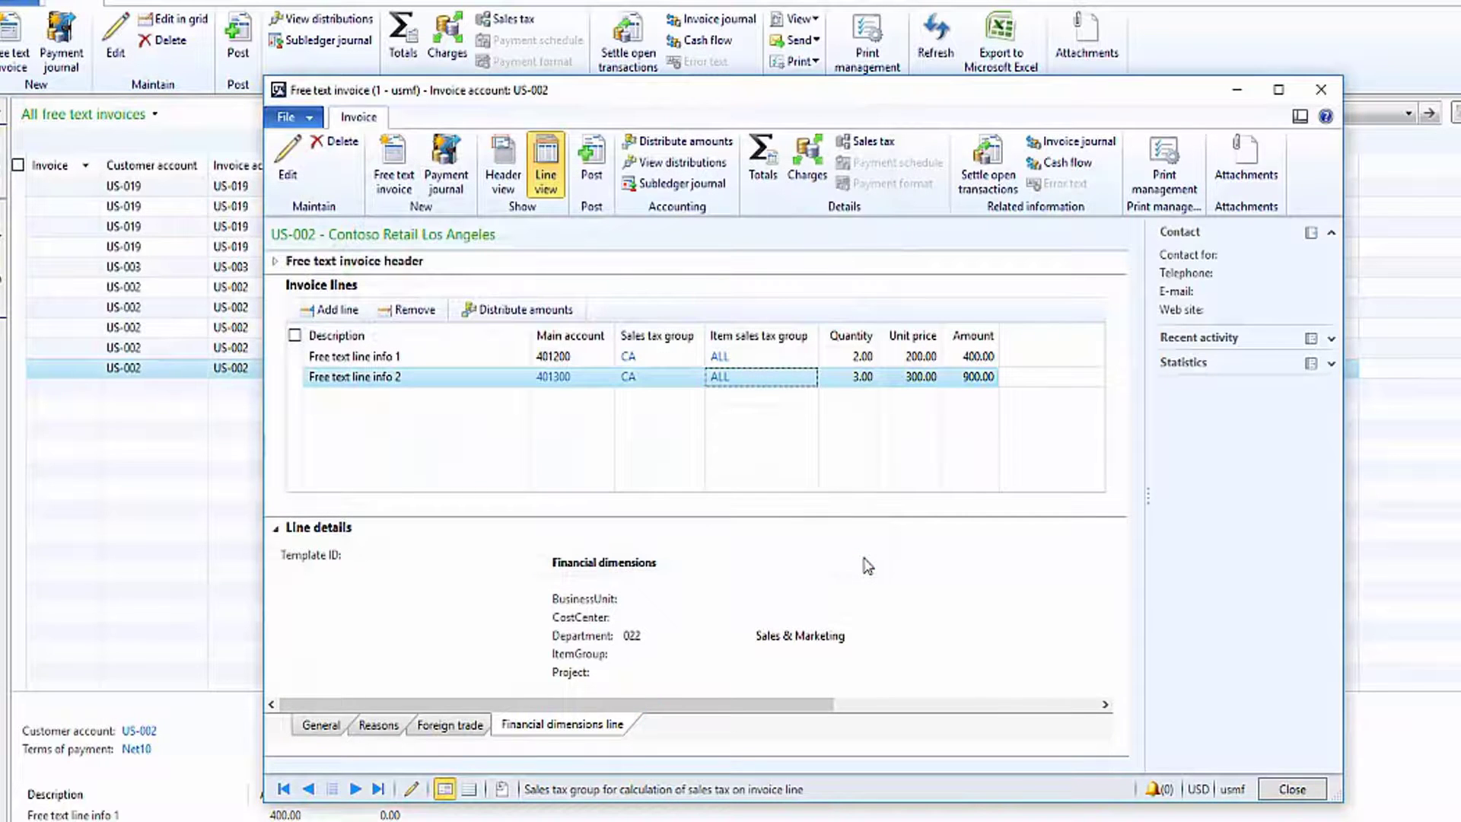